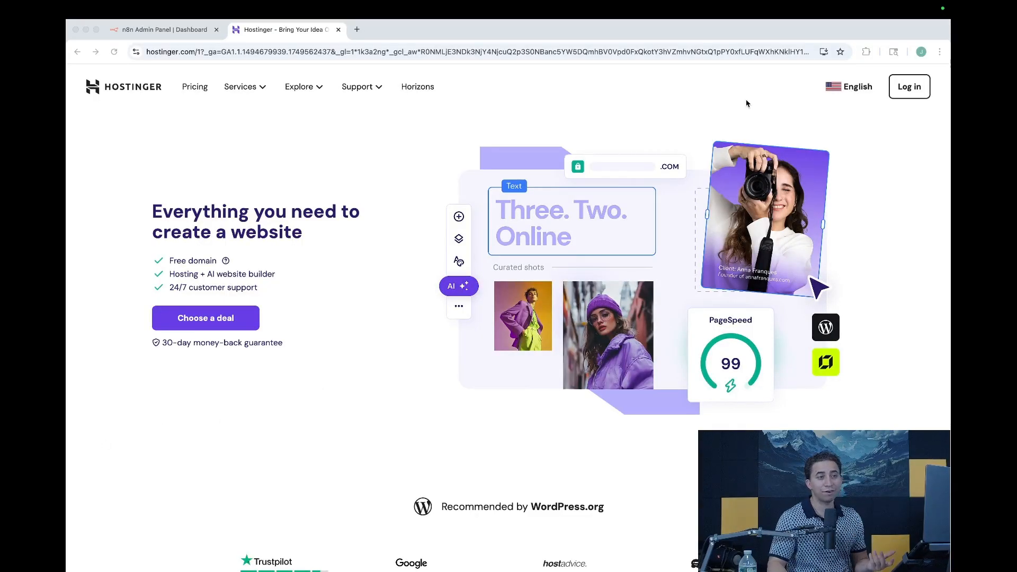
Step: Register a new Hostinger account through Sign up with Google using the chosen Google account
{"action": "scroll", "coordinate": [909, 92], "scroll_direction": "down", "scroll_amount": 1}
{"action": "left_click", "coordinate": [910, 93]}
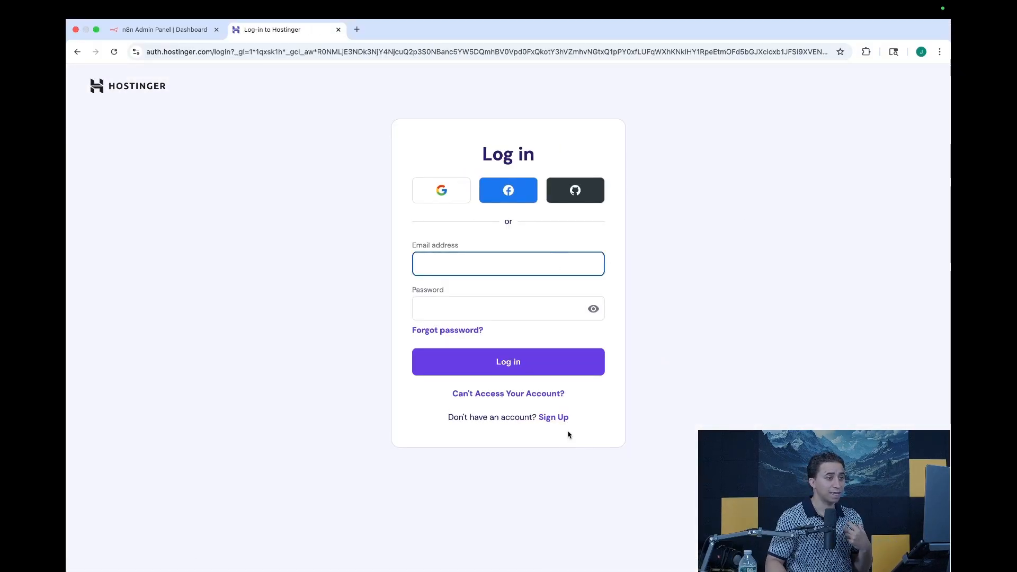
{"action": "left_click", "coordinate": [555, 418]}
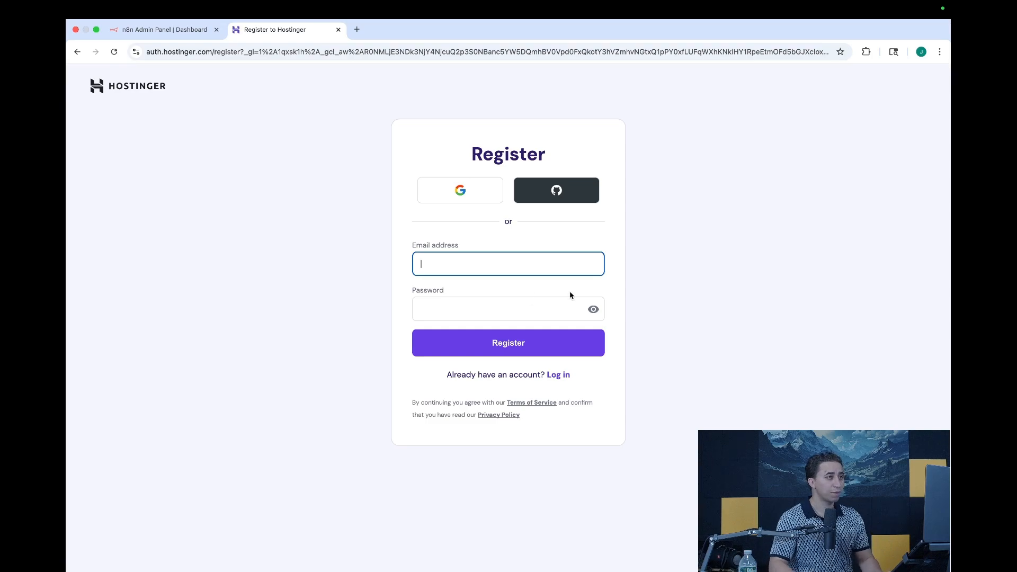
{"action": "left_click", "coordinate": [461, 191]}
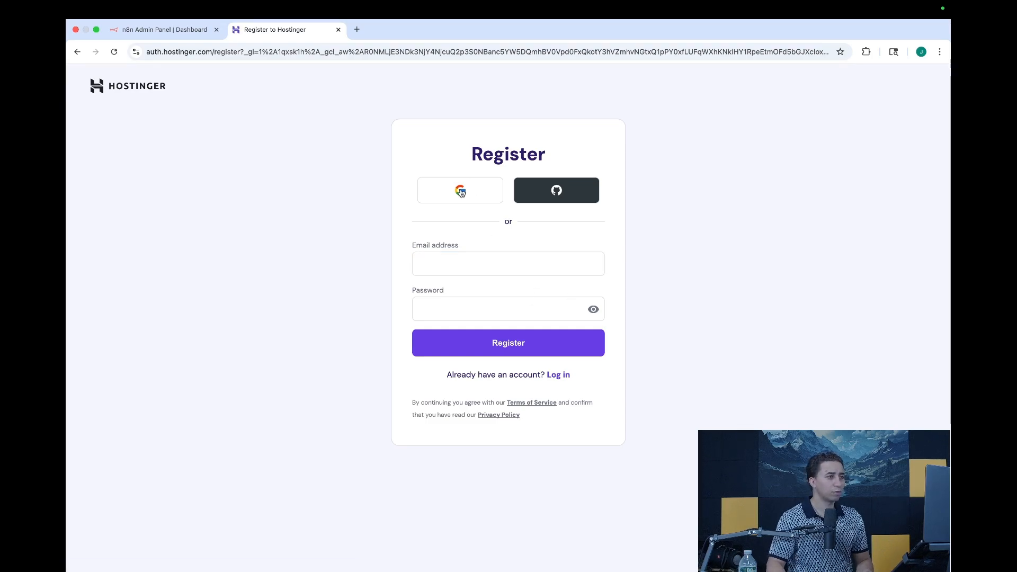
{"action": "left_click", "coordinate": [572, 272]}
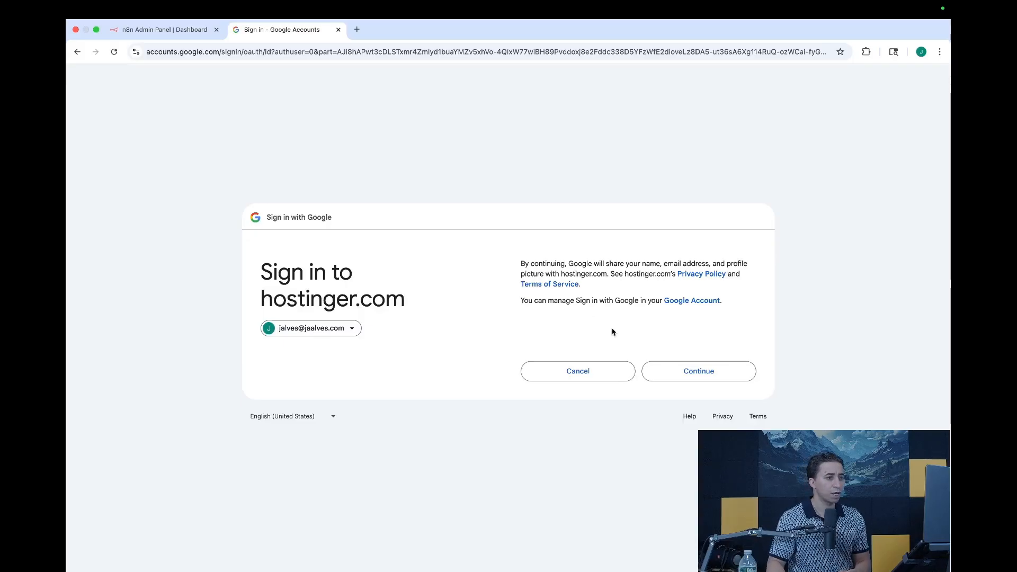
{"action": "left_click", "coordinate": [645, 366]}
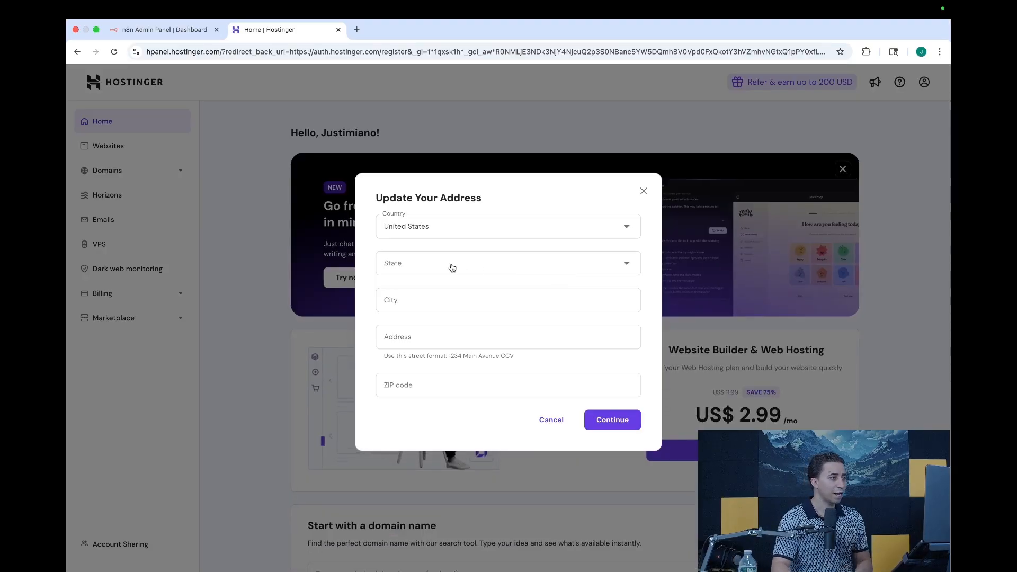
Step: Save the account address with Massachusetts as the state, then begin a KVM VPS setup
{"action": "left_click", "coordinate": [451, 261]}
{"action": "type", "text": "mas"}
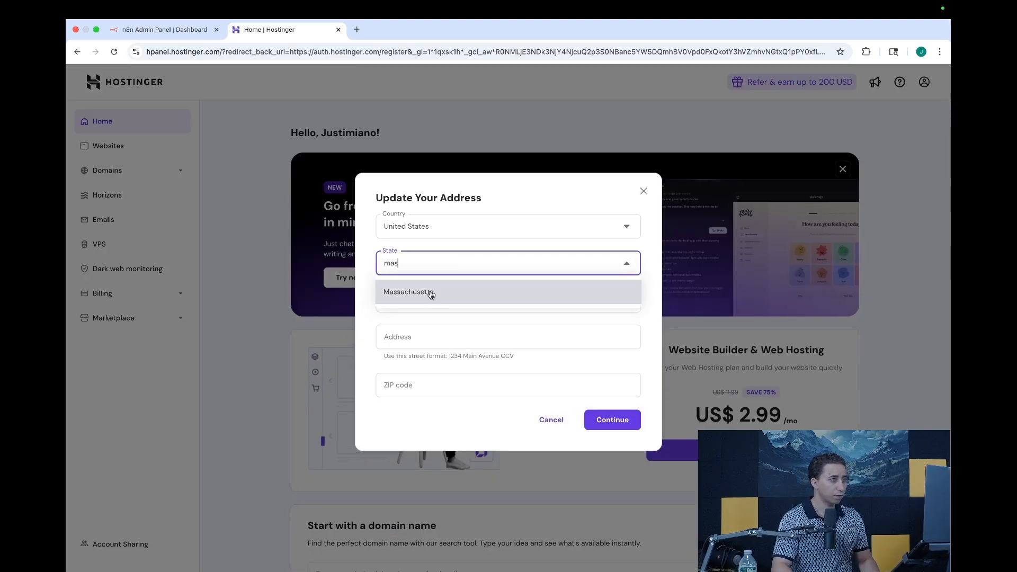
{"action": "left_click", "coordinate": [424, 292]}
{"action": "left_click", "coordinate": [409, 300]}
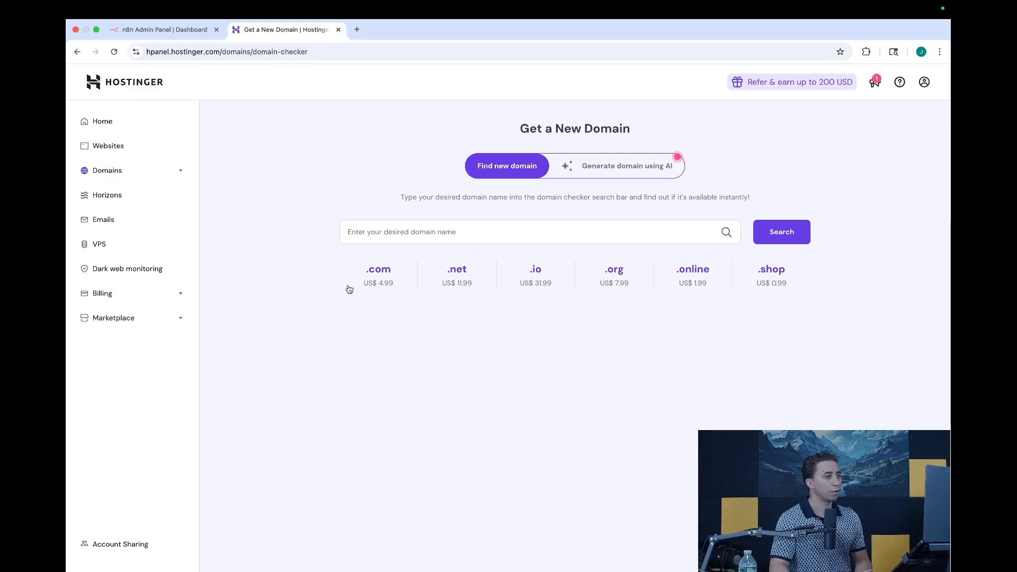
{"action": "left_click", "coordinate": [121, 247]}
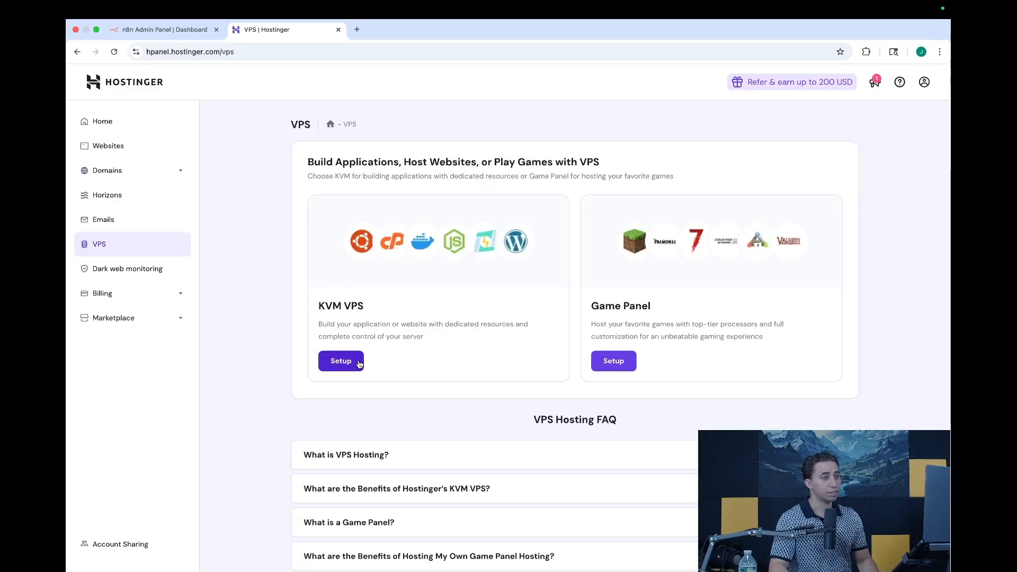
{"action": "left_click", "coordinate": [339, 363]}
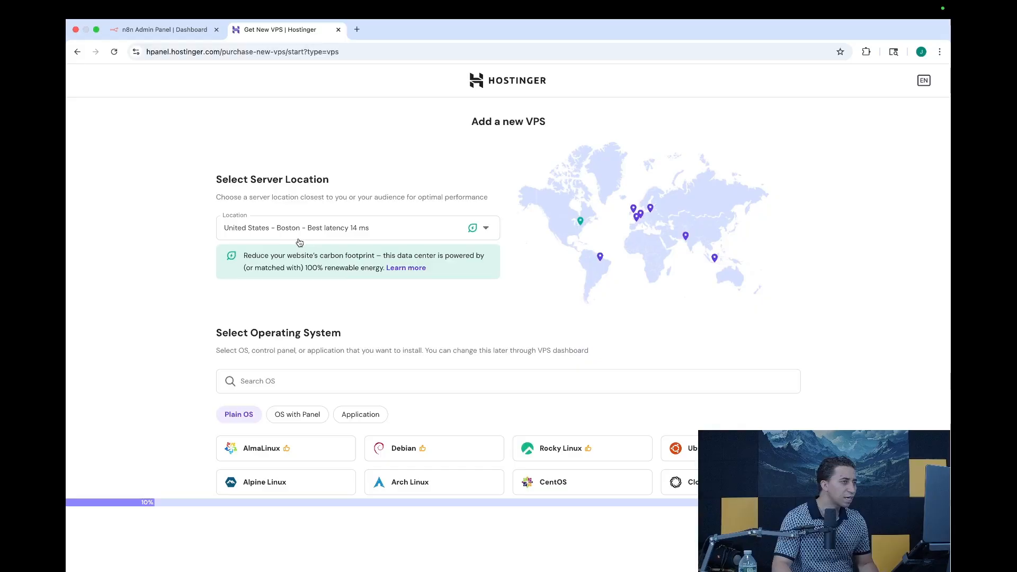
Step: Keep United States – Boston as the VPS server location
{"action": "left_click", "coordinate": [331, 236]}
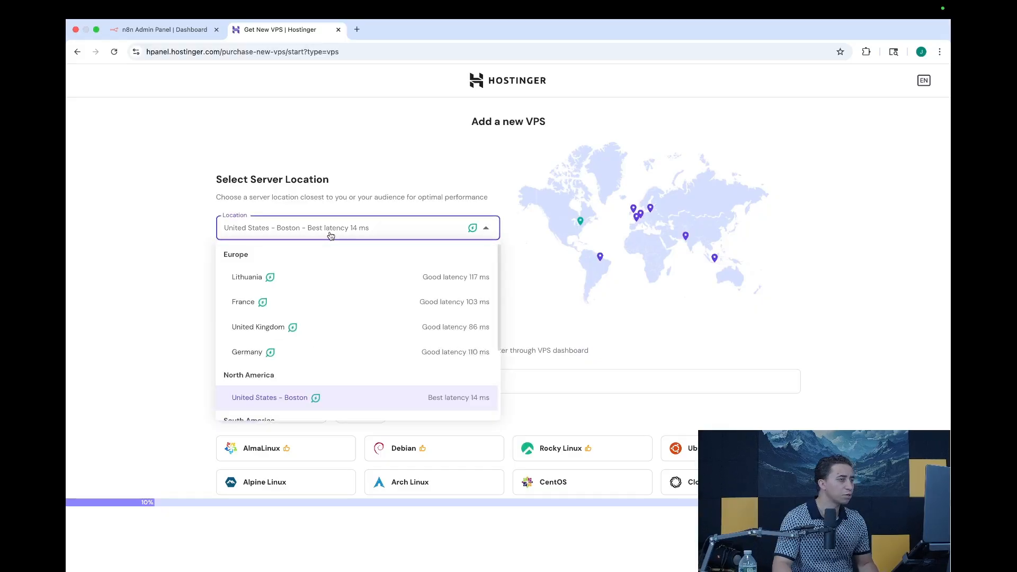
{"action": "left_click", "coordinate": [330, 236]}
{"action": "scroll", "coordinate": [326, 300], "scroll_direction": "down", "scroll_amount": 2}
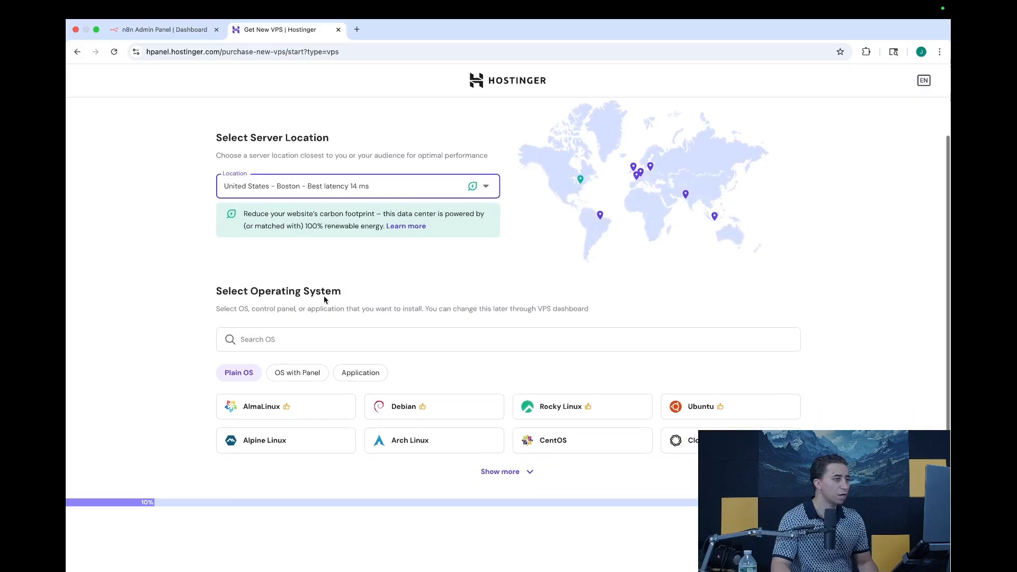
Step: Select the n8n application as the VPS operating system and continue to the root password step
{"action": "left_click", "coordinate": [277, 339]}
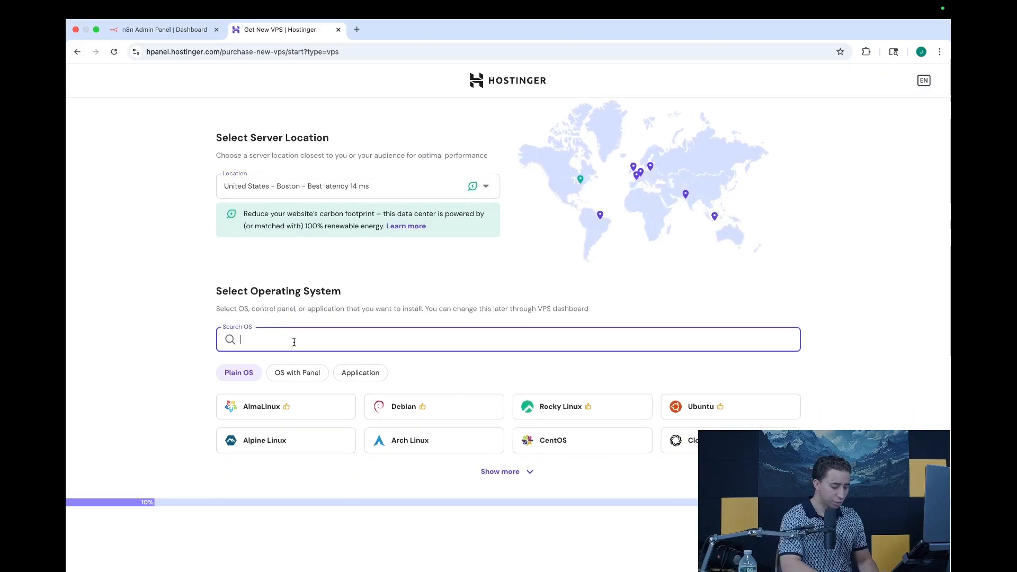
{"action": "type", "text": "n8n"}
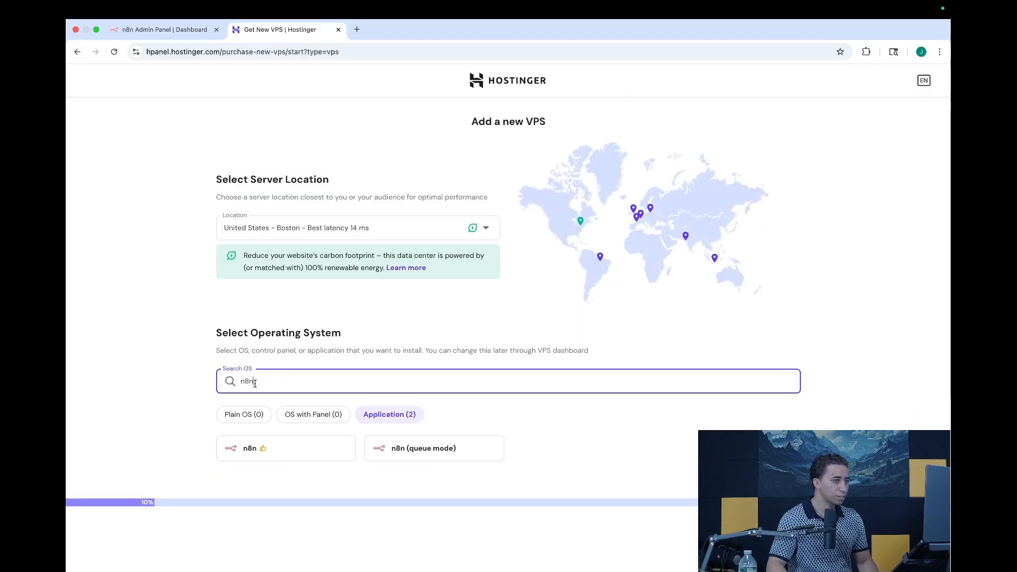
{"action": "left_click", "coordinate": [287, 449]}
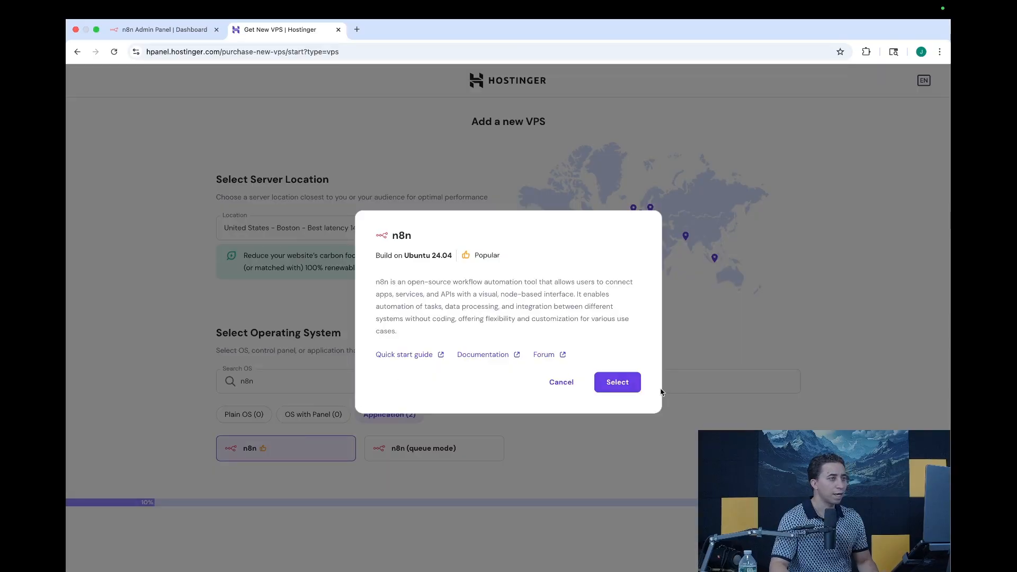
{"action": "left_click", "coordinate": [639, 389]}
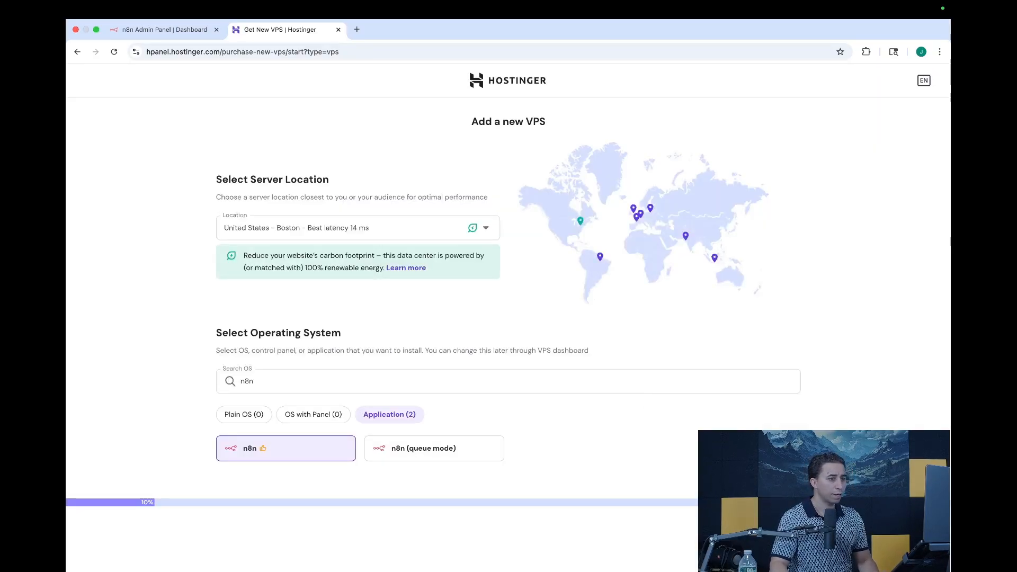
{"action": "left_click", "coordinate": [752, 529]}
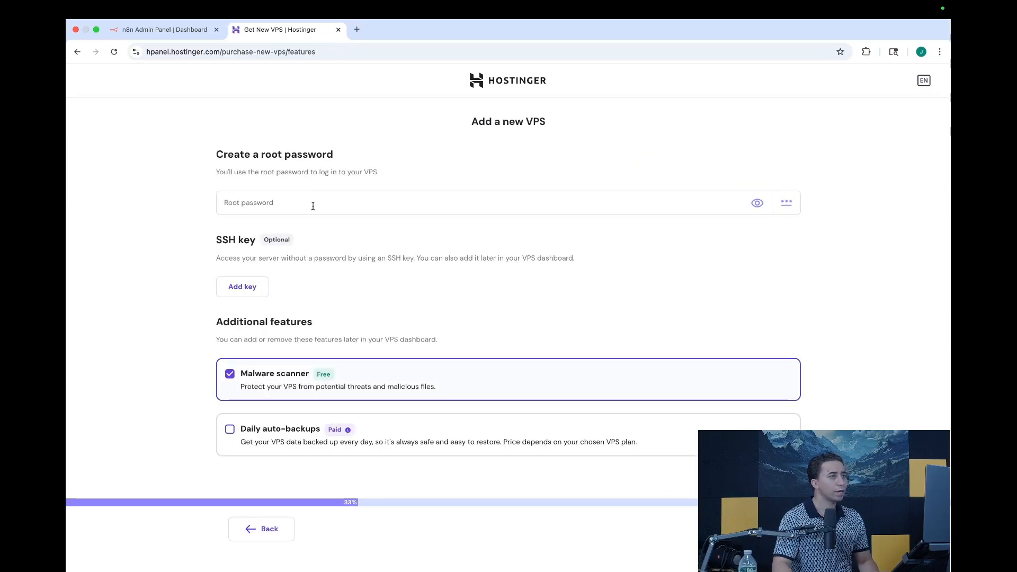
{"action": "left_click", "coordinate": [358, 30]}
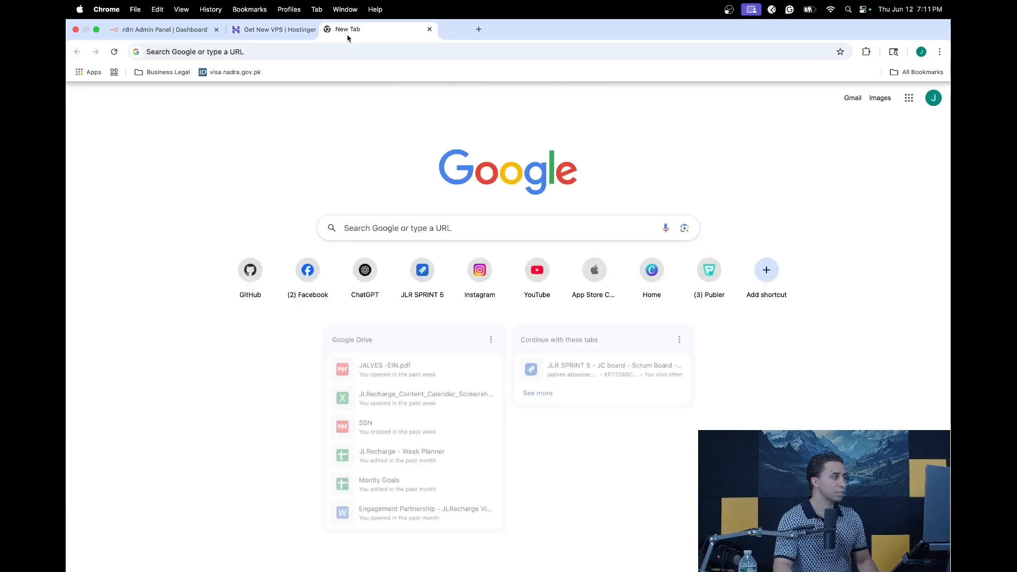
Step: Close the blank new Chrome tab with Cmd+W to return to the Hostinger setup
{"action": "key", "text": "cmd+w"}
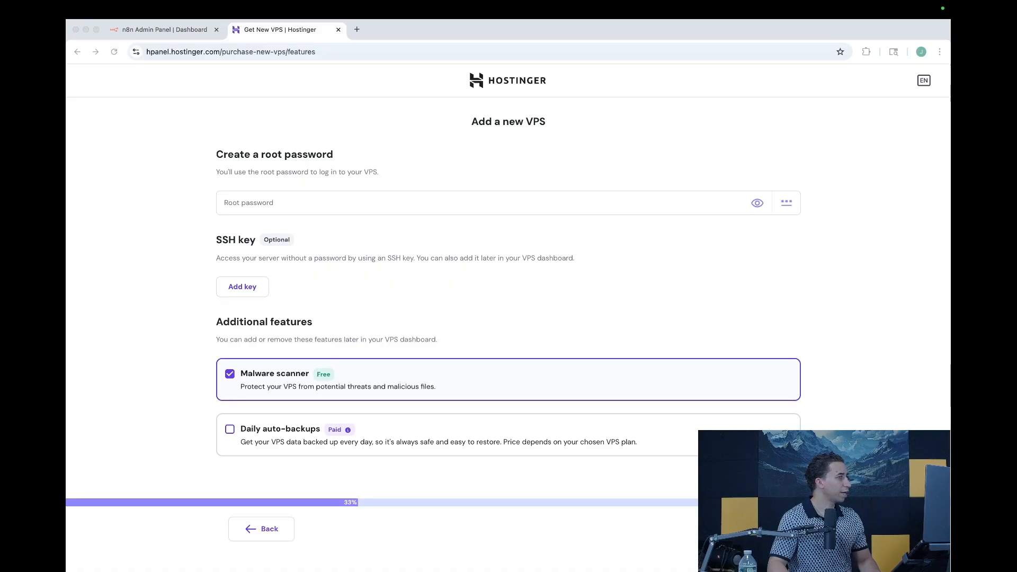
Step: Set Chrome's generated strong root password with an added symbol and continue to Choose Plan
{"action": "left_click", "coordinate": [261, 203]}
{"action": "left_click", "coordinate": [278, 203]}
{"action": "left_click", "coordinate": [464, 294]}
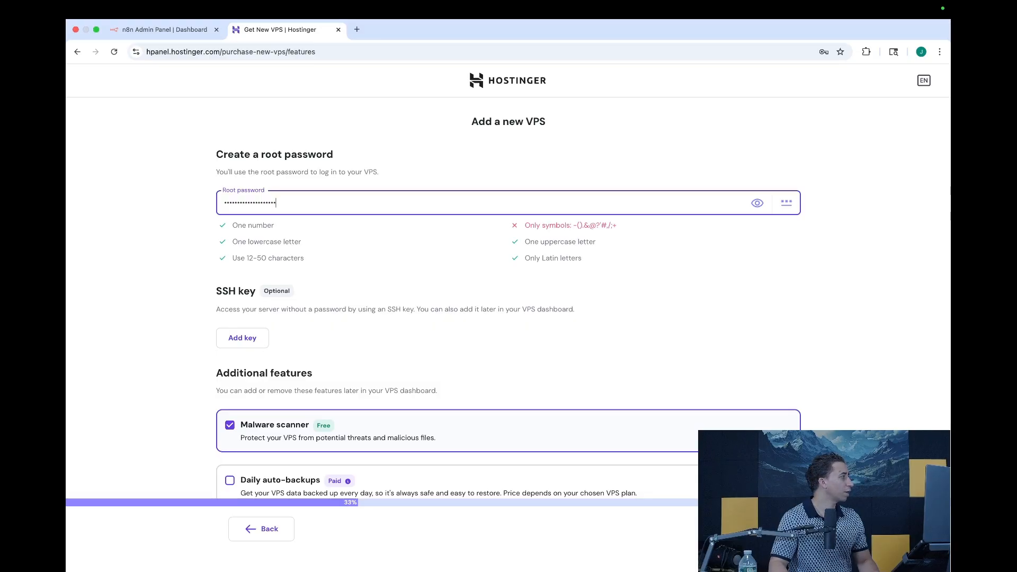
{"action": "key", "text": "super+Tab"}
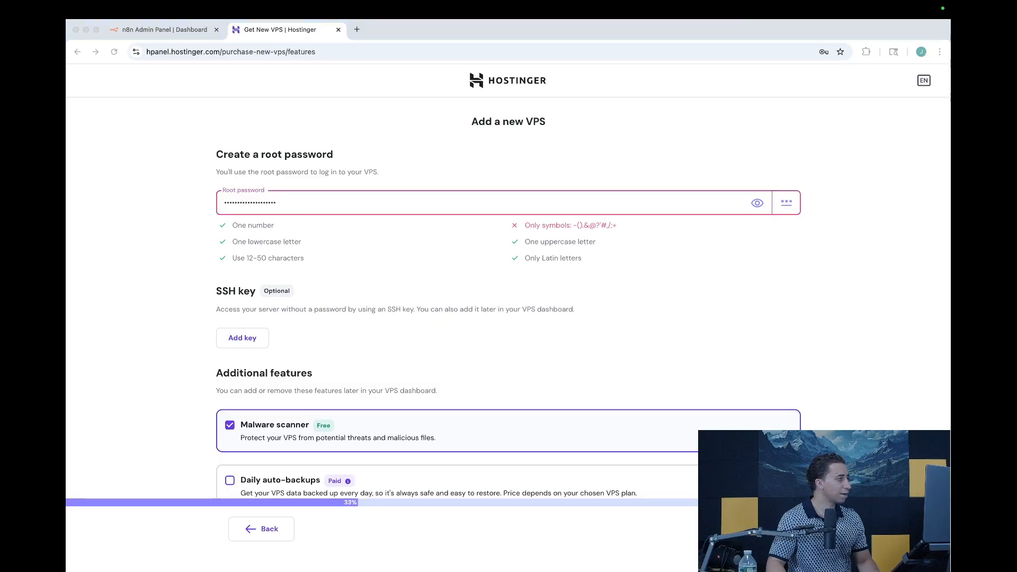
{"action": "type", "text": "•"}
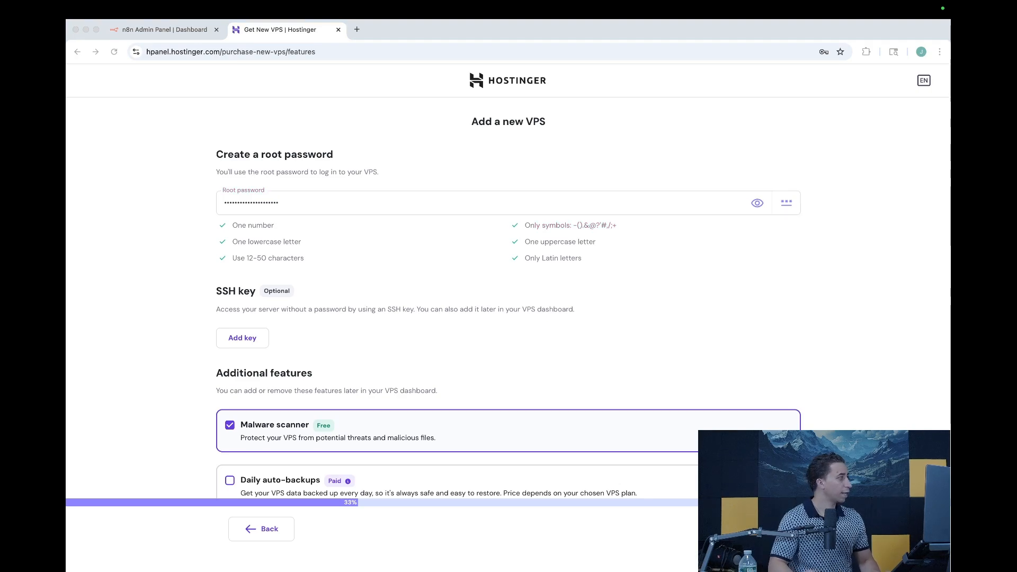
{"action": "key", "text": "super+Tab"}
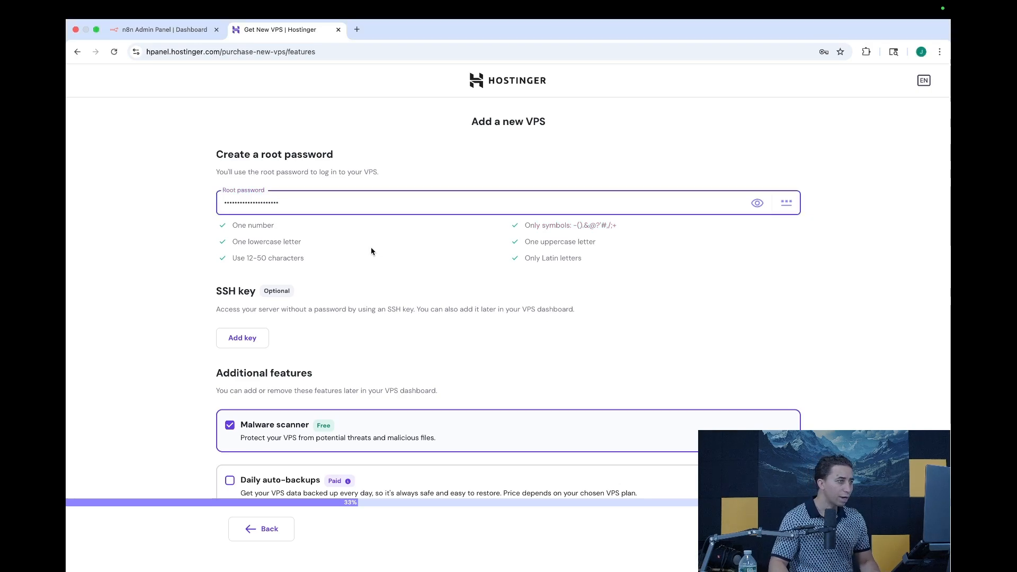
{"action": "scroll", "coordinate": [371, 252], "scroll_direction": "down", "scroll_amount": 1}
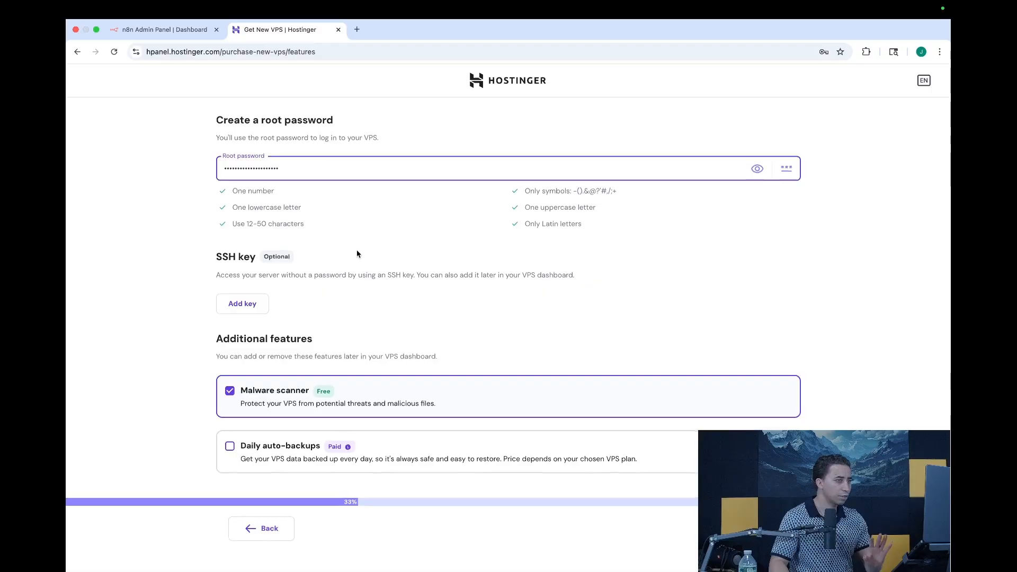
{"action": "left_click", "coordinate": [755, 528]}
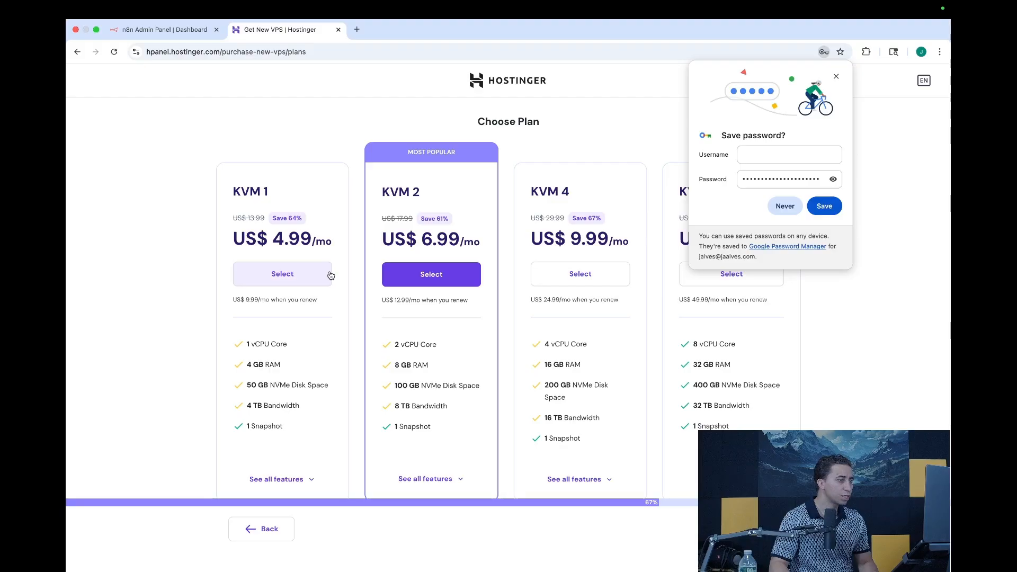
Step: Choose the KVM 1 plan on a 1-month term for US$ 7.99 and proceed to payment
{"action": "left_click", "coordinate": [297, 279]}
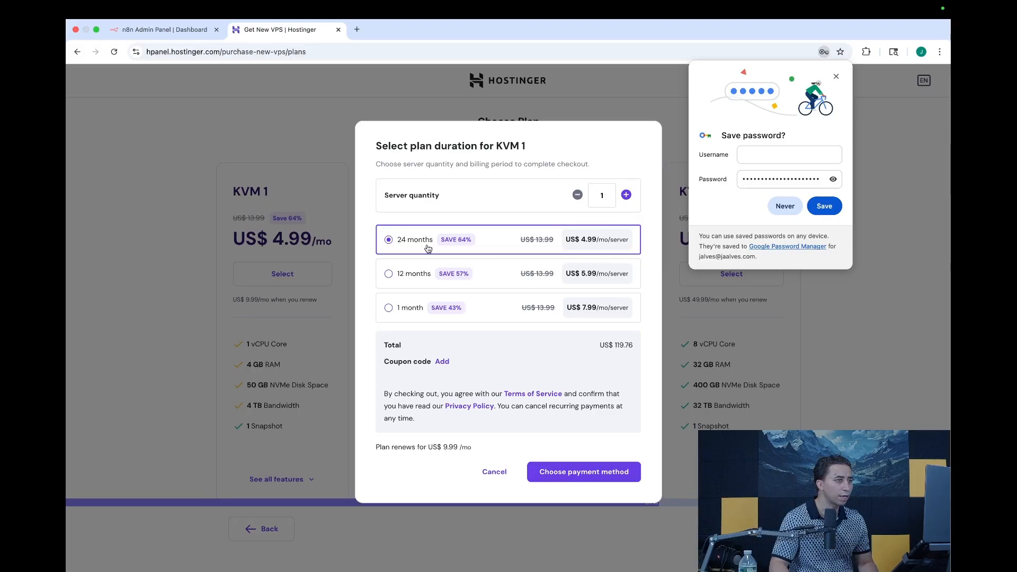
{"action": "left_click", "coordinate": [390, 309]}
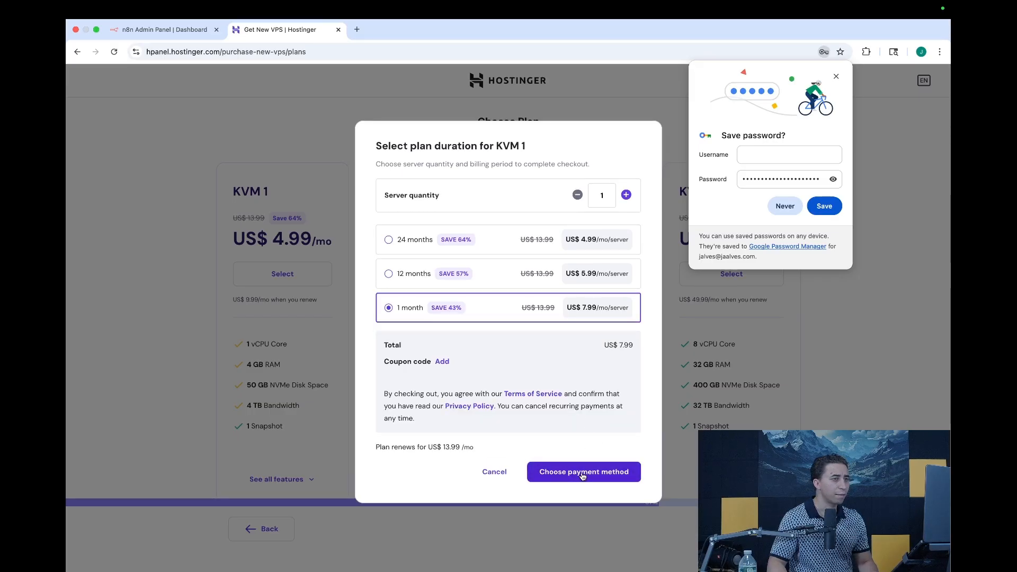
{"action": "left_click", "coordinate": [583, 473]}
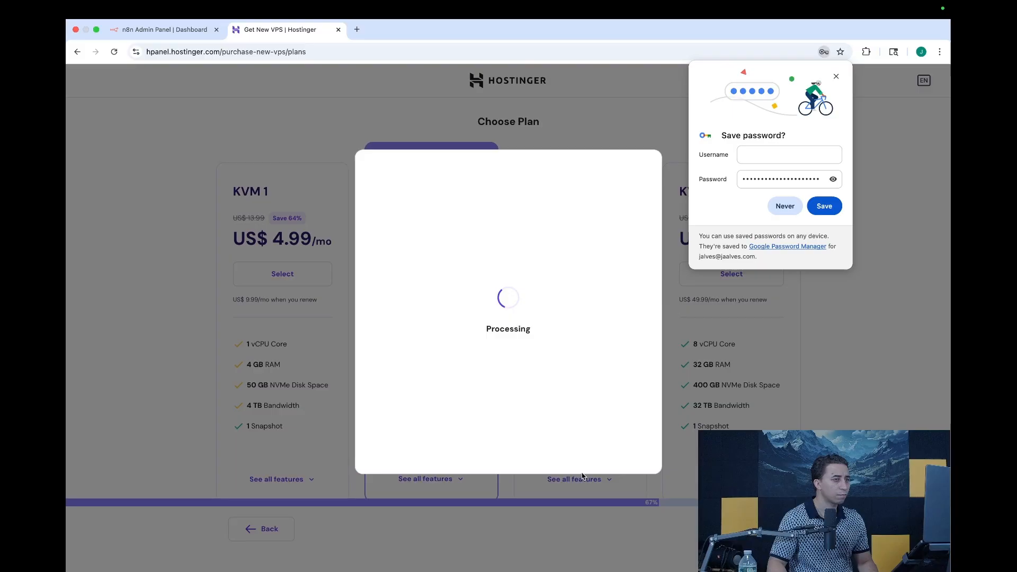
Step: Decline Chrome's save-password prompt and pay for the KVM 1 order by card
{"action": "left_click", "coordinate": [794, 206]}
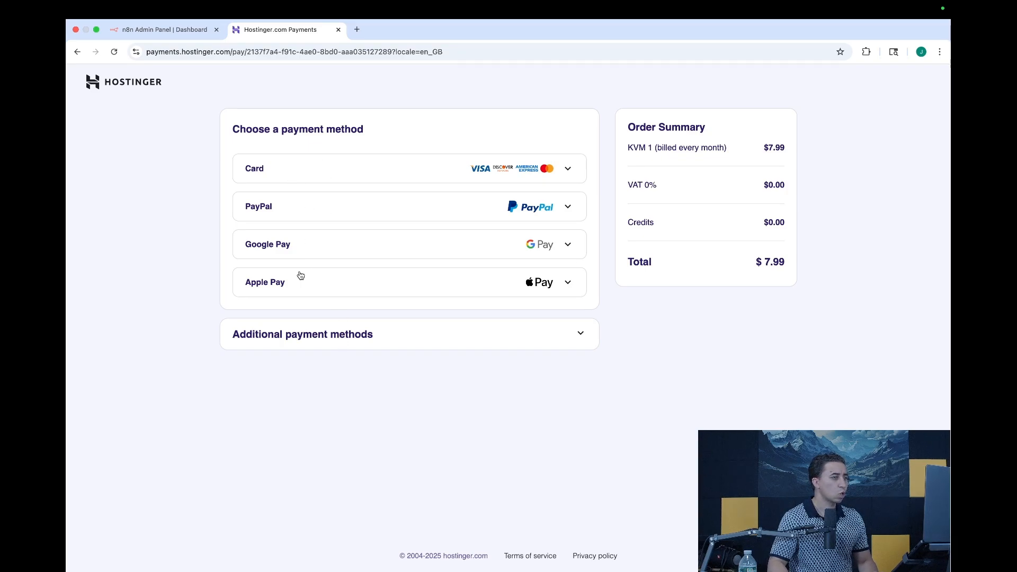
{"action": "left_click", "coordinate": [289, 168]}
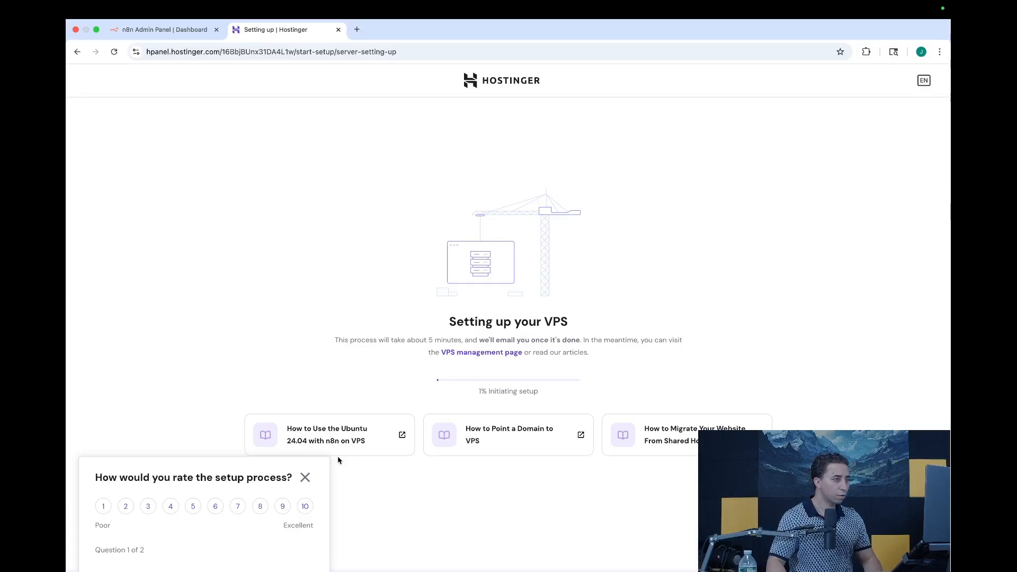
Step: Close the 'How would you rate the setup process?' popup while the VPS finishes setting up
{"action": "left_click", "coordinate": [305, 478]}
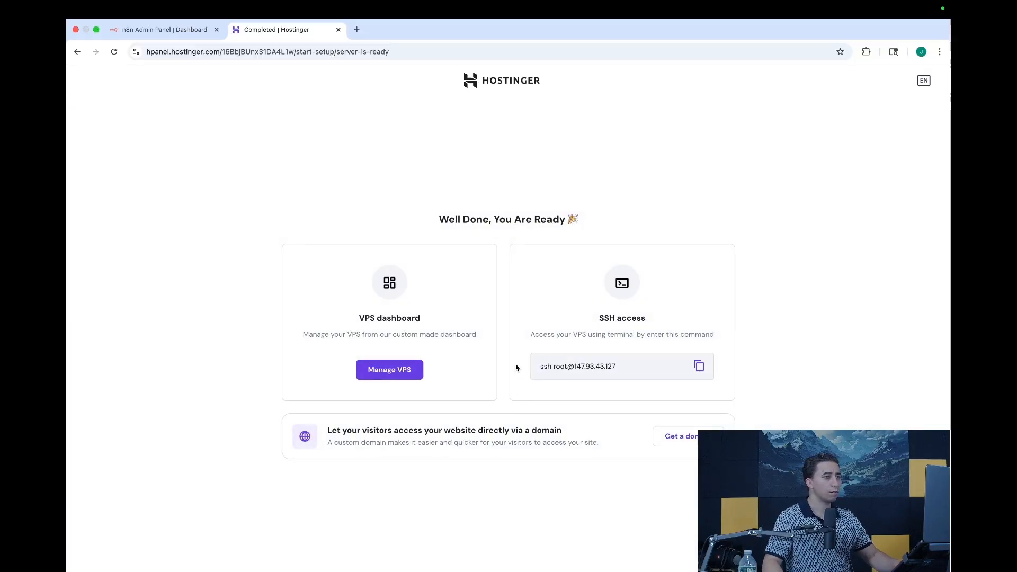
Step: Submit the VPS survey as 'For commercial reasons (profit)' and 'Website or content site', then open the n8n app
{"action": "left_click", "coordinate": [388, 370]}
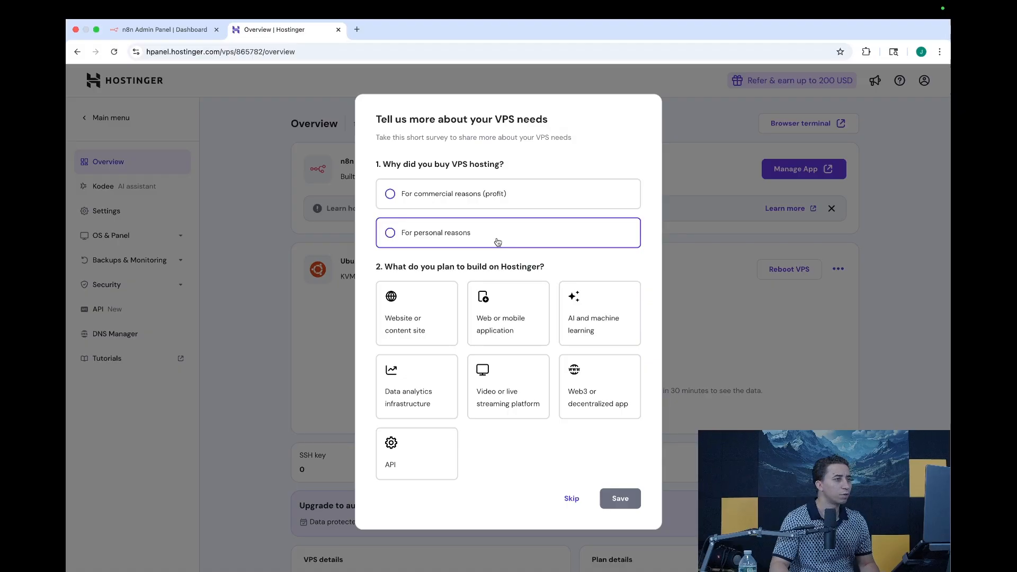
{"action": "left_click", "coordinate": [453, 197]}
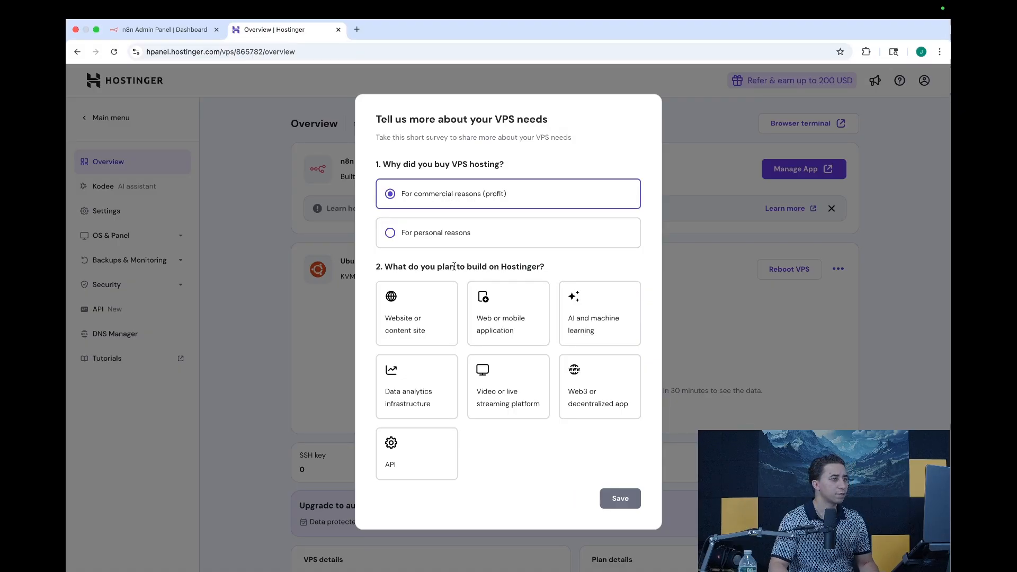
{"action": "left_click", "coordinate": [440, 323]}
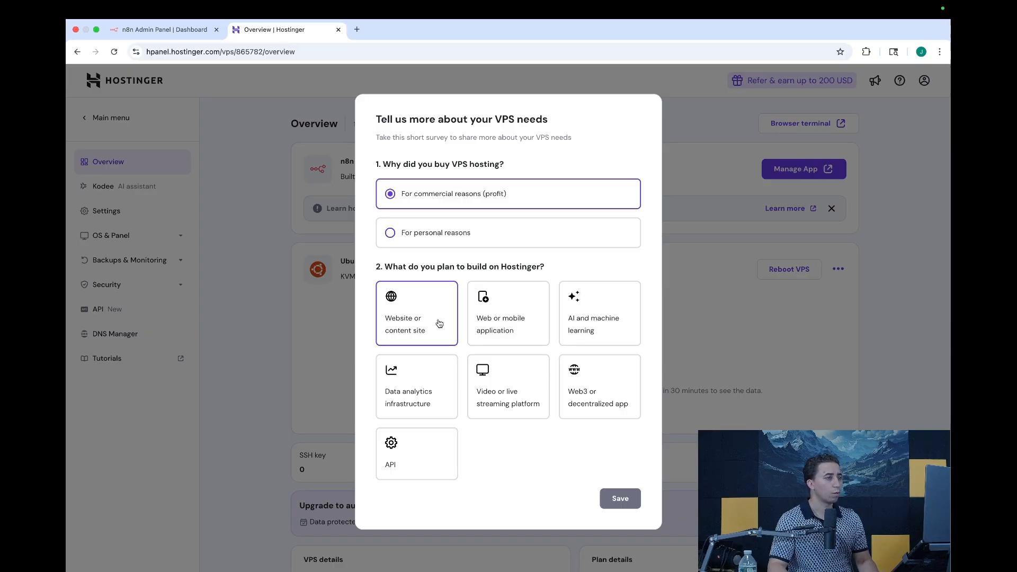
{"action": "left_click", "coordinate": [621, 499]}
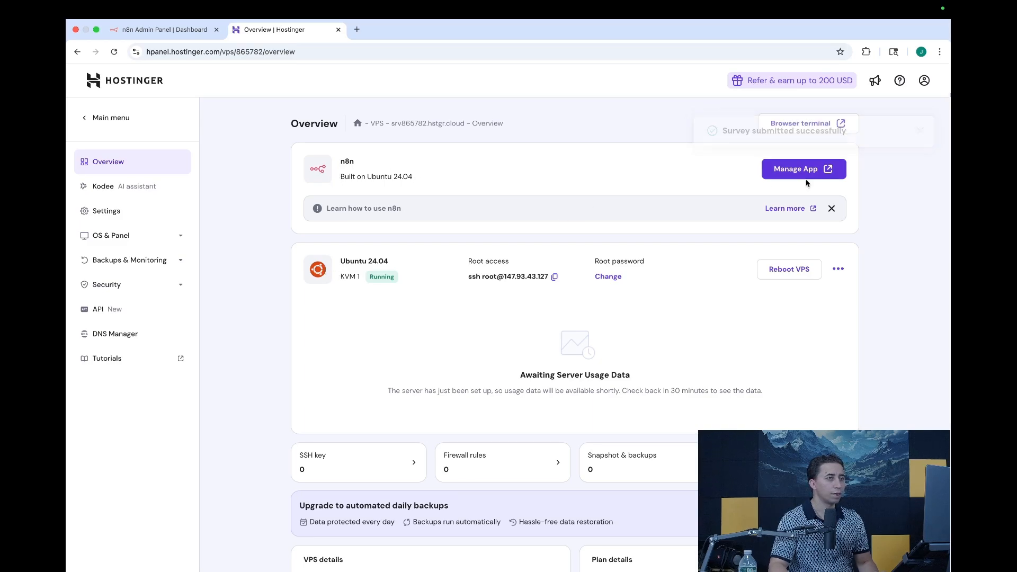
{"action": "left_click", "coordinate": [819, 169]}
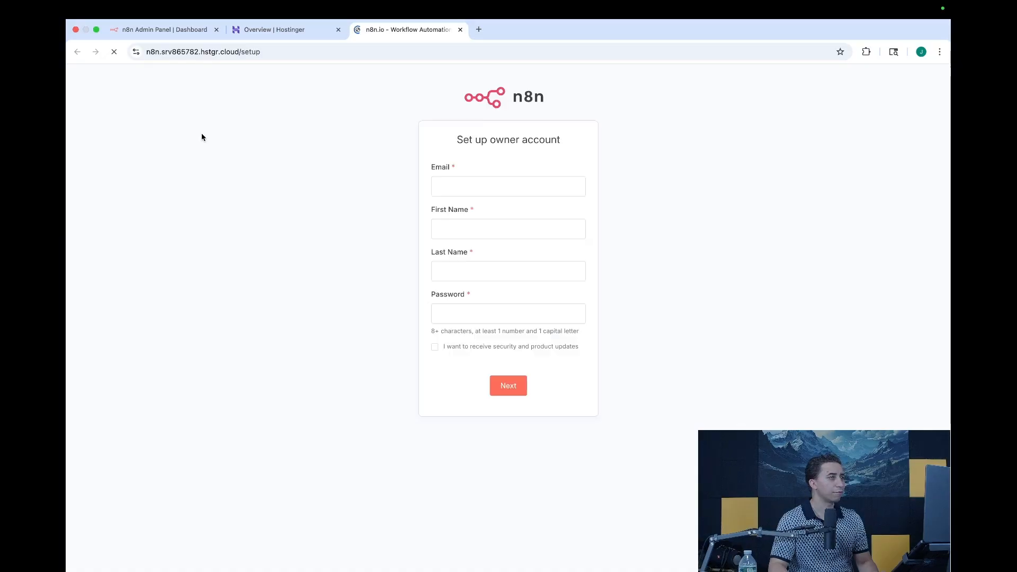
Step: Enter the owner's e-mail, first name, last name and a password, tick the updates option, and submit
{"action": "left_click", "coordinate": [478, 189]}
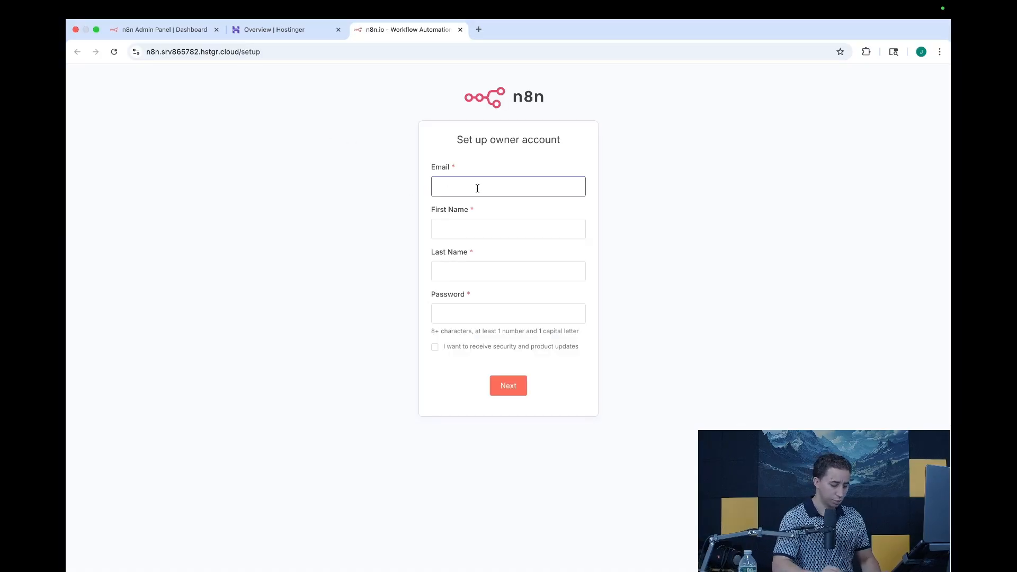
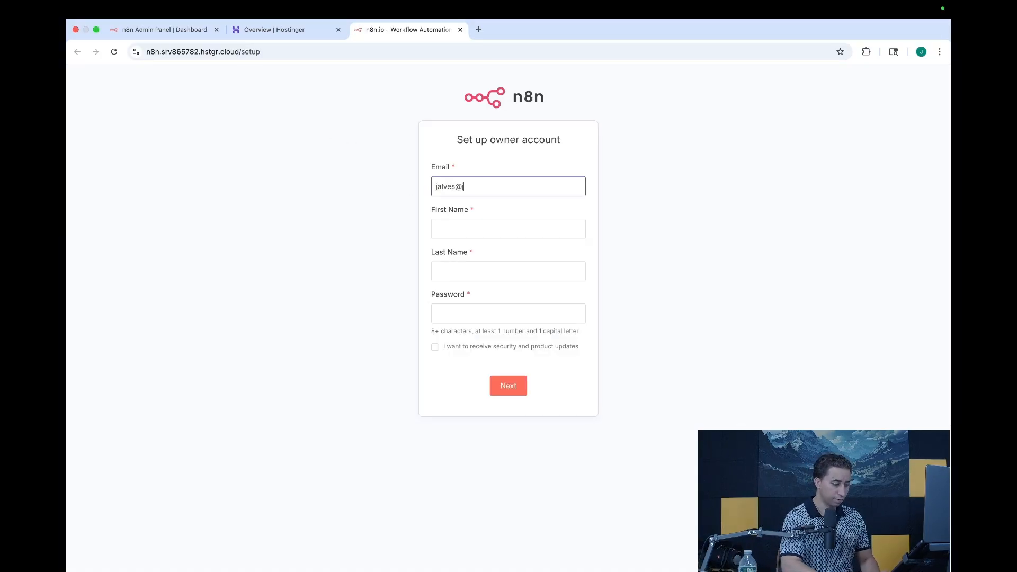
{"action": "key", "text": "Tab"}
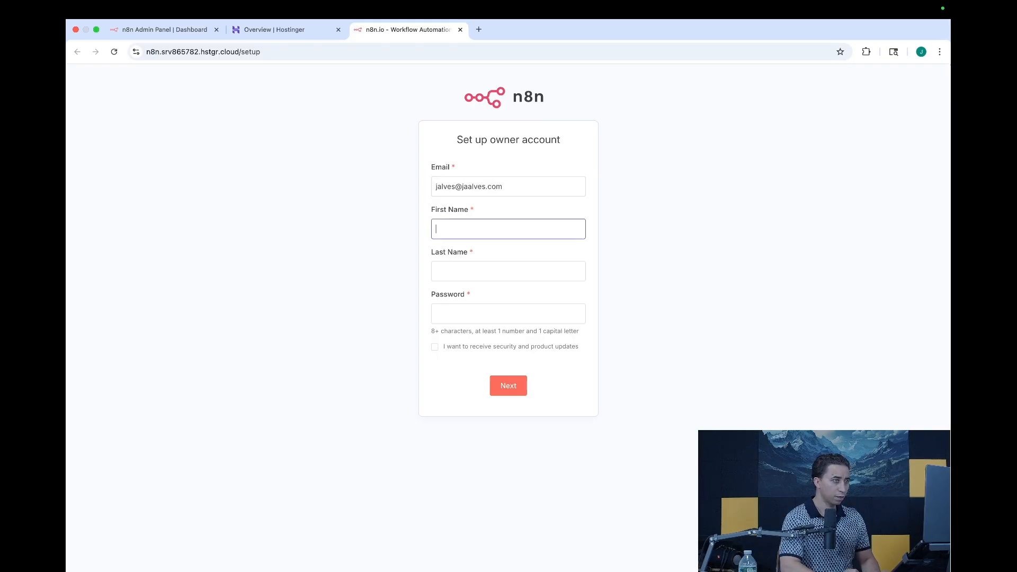
{"action": "key", "text": "Tab"}
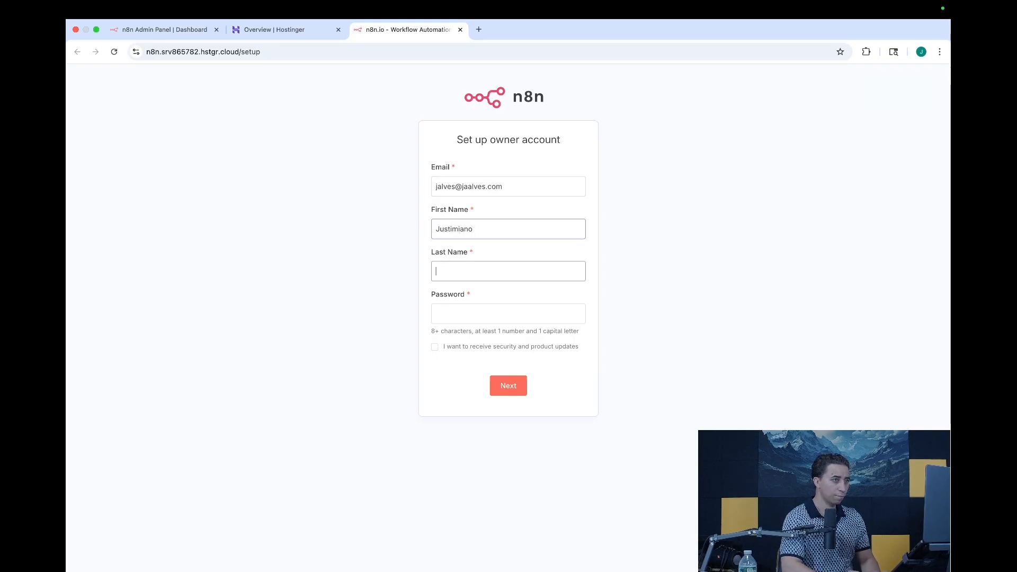
{"action": "key", "text": "Tab"}
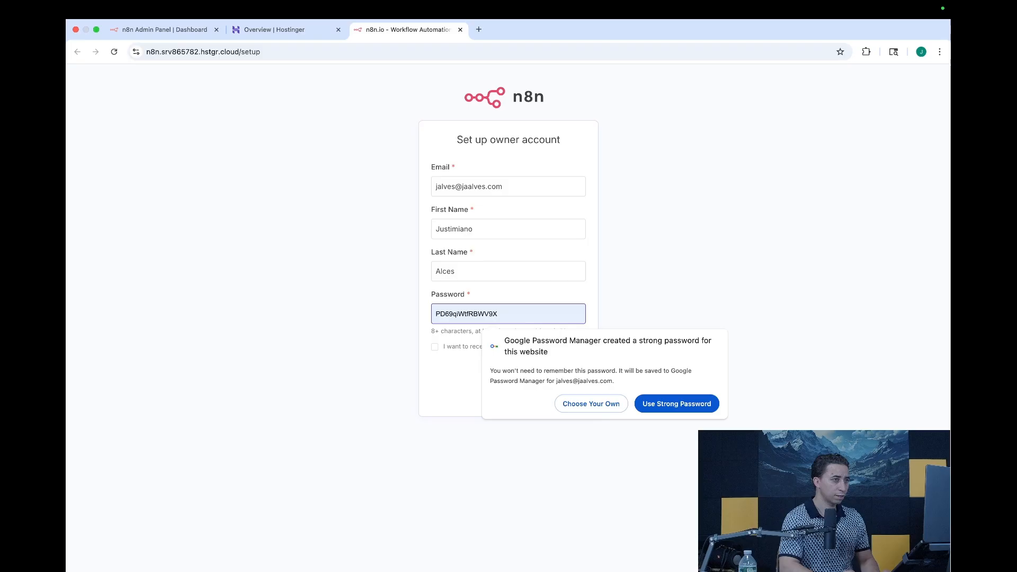
{"action": "type", "text": "••"}
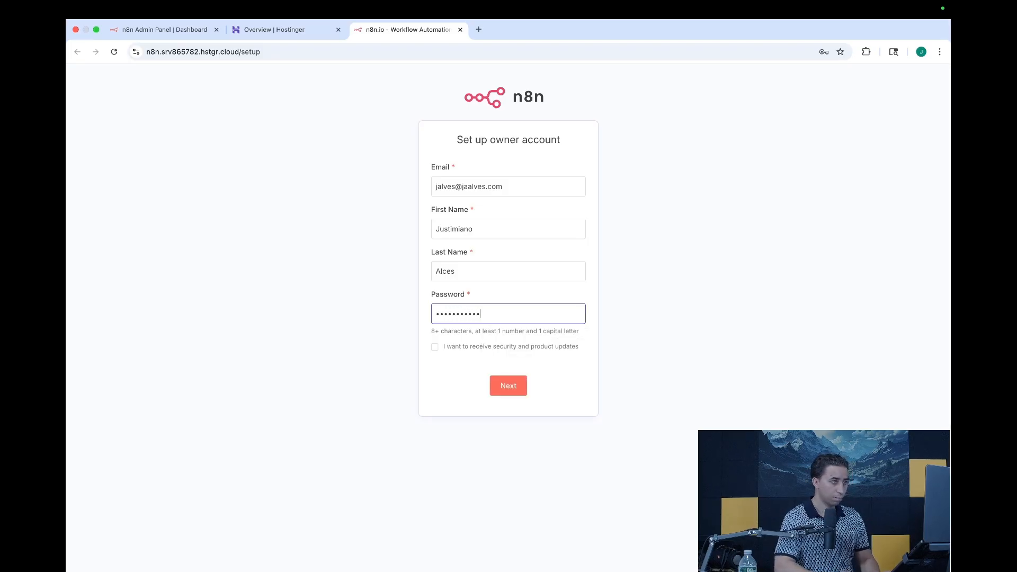
{"action": "left_click", "coordinate": [437, 349]}
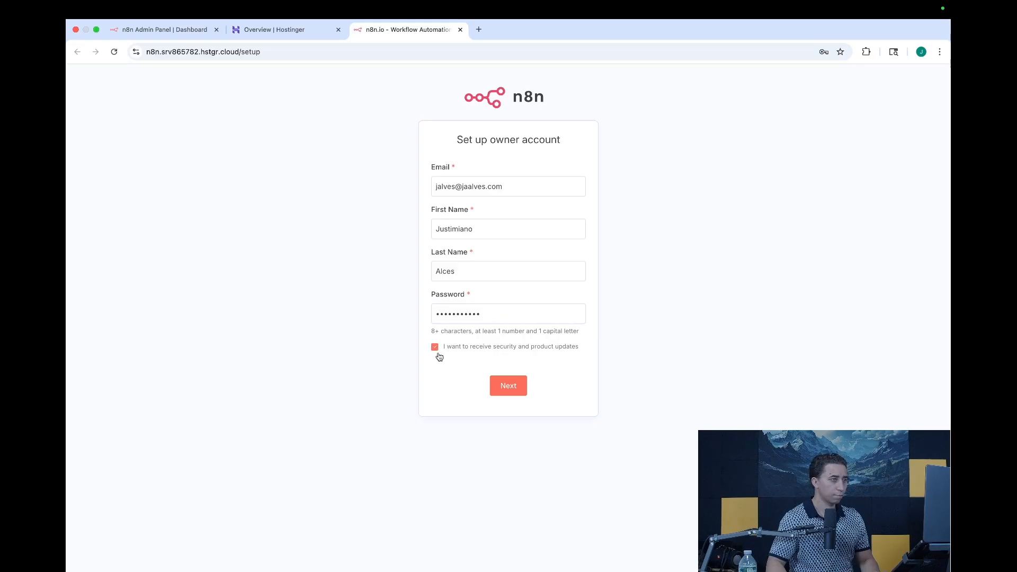
{"action": "left_click", "coordinate": [524, 390]}
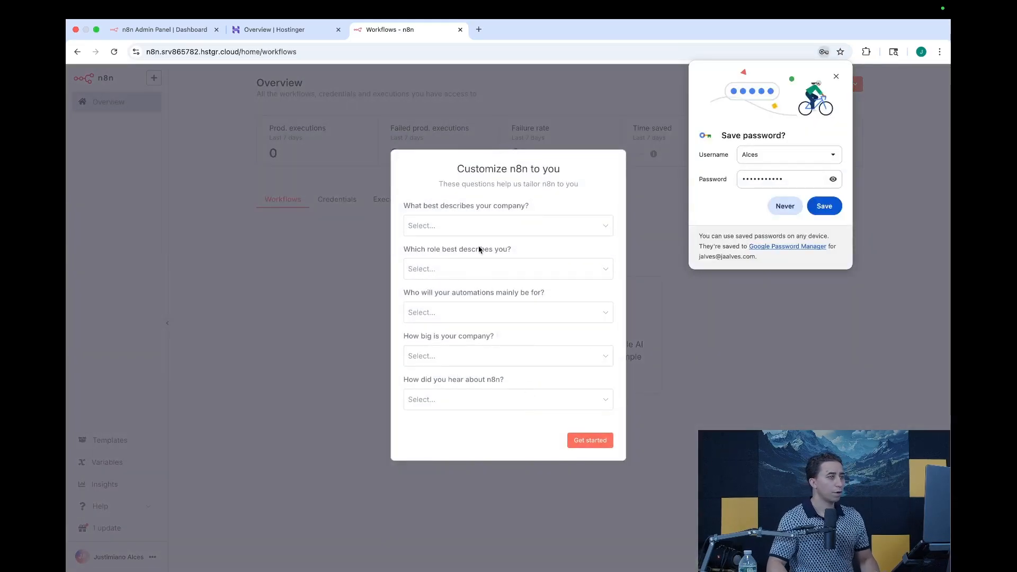
Step: Answer n8n's questionnaire: SaaS company, Business Owner, automations for Myself, under 20 people, found via Google
{"action": "left_click", "coordinate": [432, 227]}
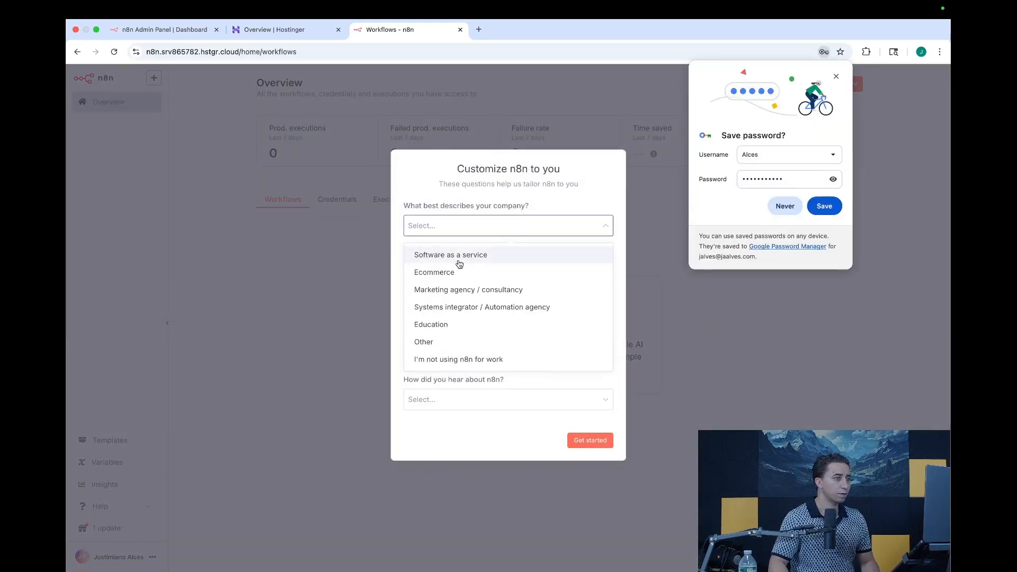
{"action": "left_click", "coordinate": [456, 258]}
{"action": "left_click", "coordinate": [448, 269]}
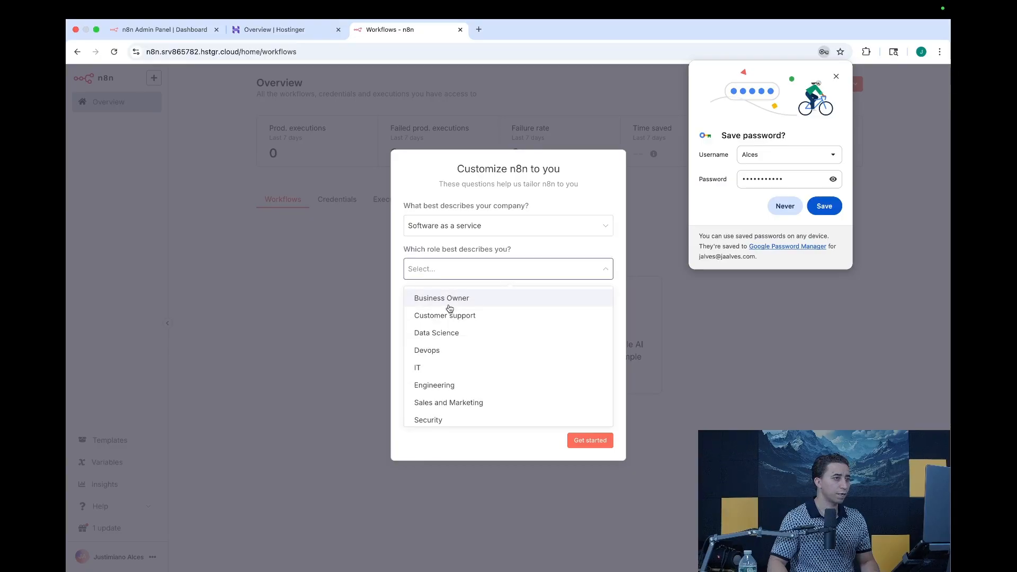
{"action": "left_click", "coordinate": [447, 296]}
{"action": "left_click", "coordinate": [445, 315]}
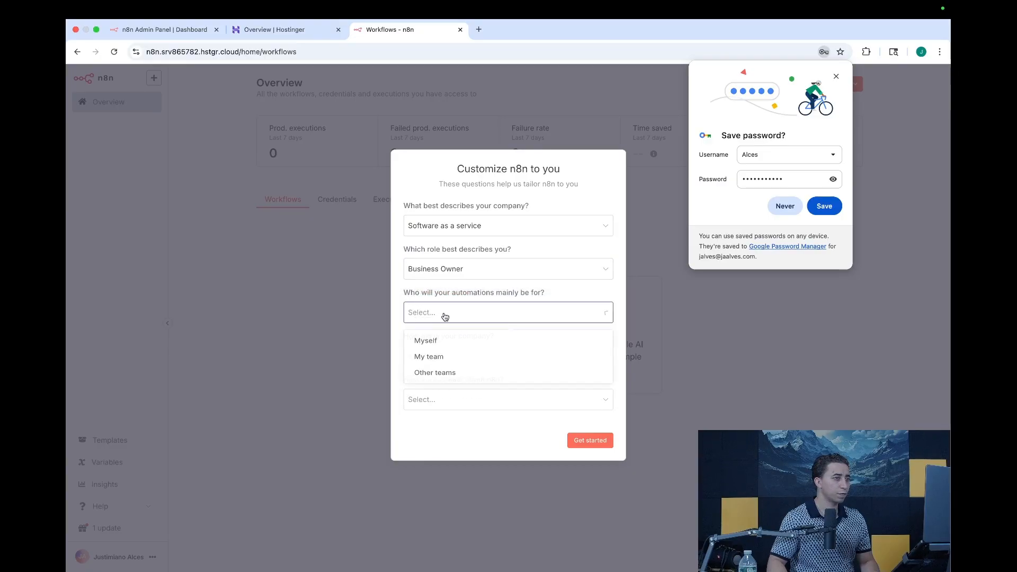
{"action": "left_click", "coordinate": [448, 342]}
{"action": "left_click", "coordinate": [444, 356]}
{"action": "left_click", "coordinate": [460, 387]}
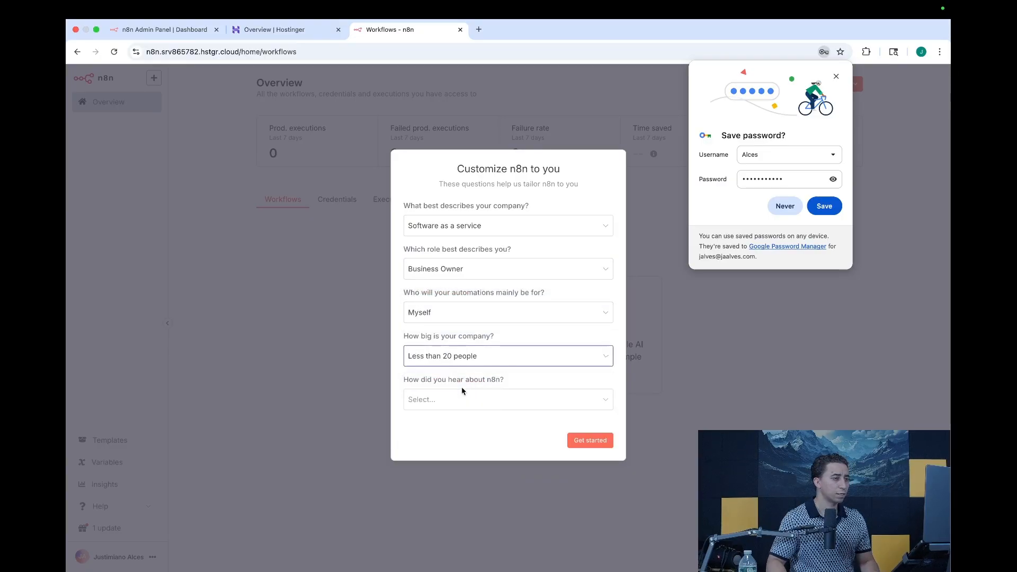
{"action": "left_click", "coordinate": [452, 399]}
{"action": "left_click", "coordinate": [459, 435]}
Step: Submit the answers, skip the paid-features offer, and decline saving the password in Chrome
{"action": "left_click", "coordinate": [590, 444]}
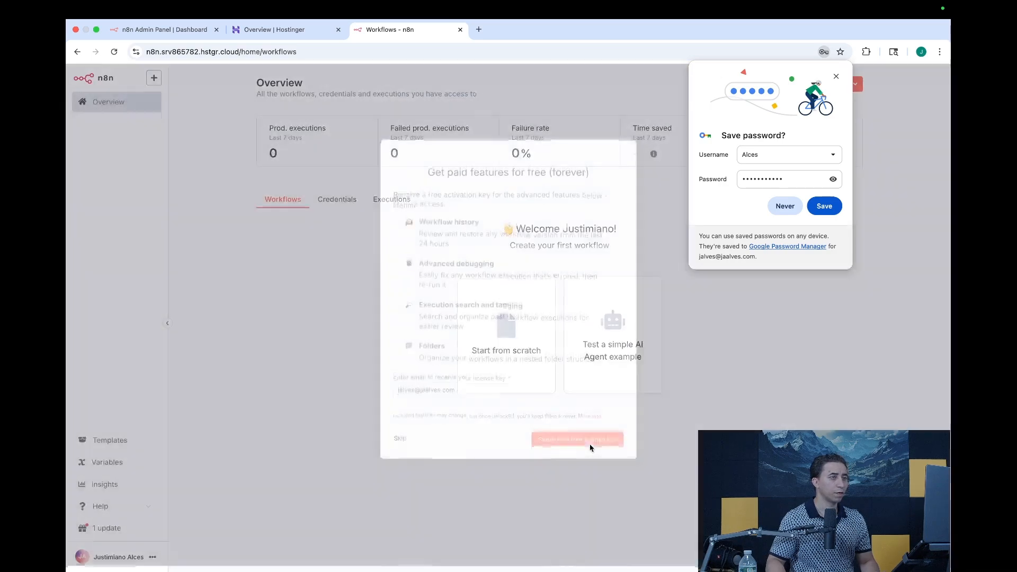
{"action": "left_click", "coordinate": [400, 444]}
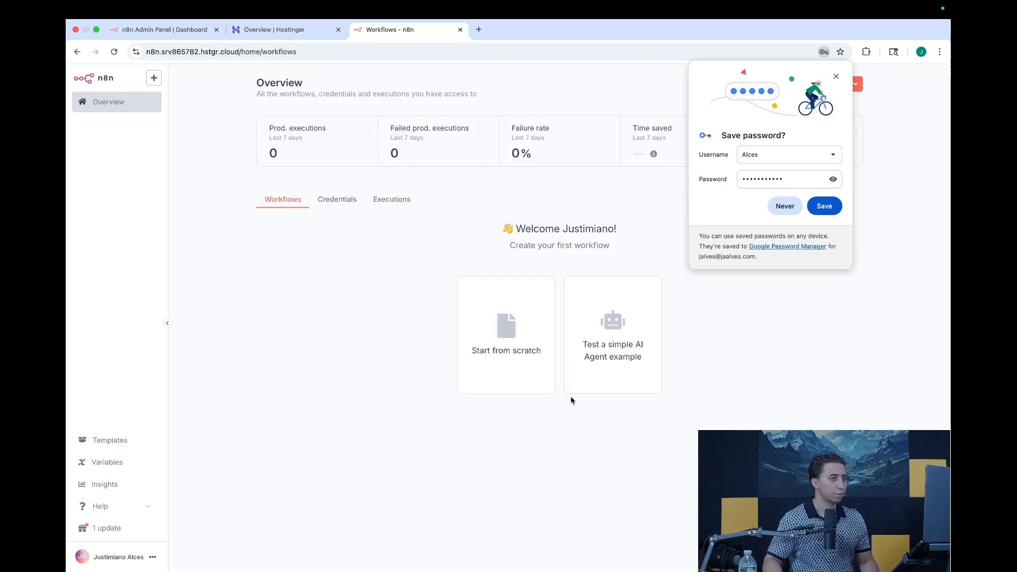
{"action": "left_click", "coordinate": [783, 207]}
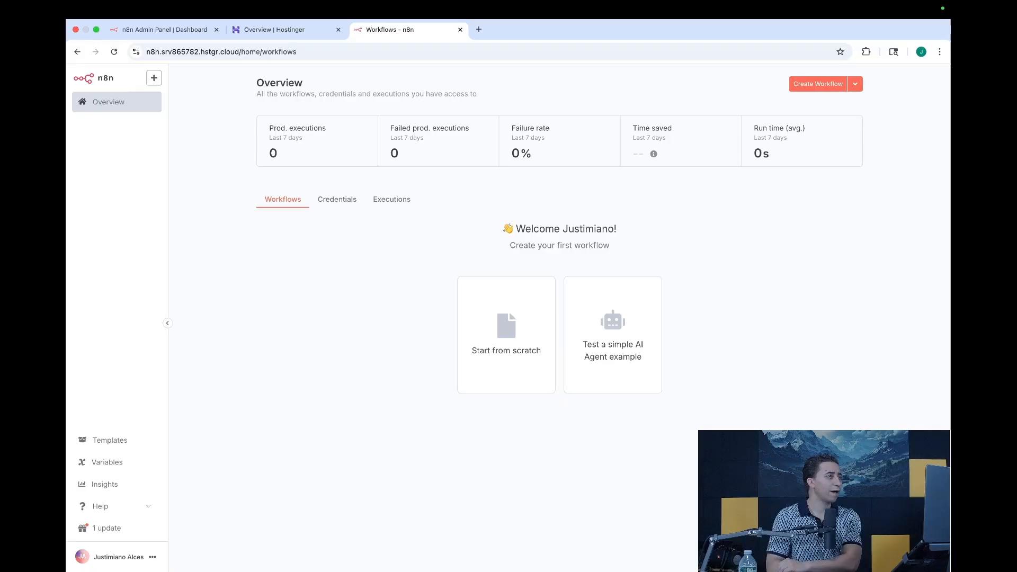